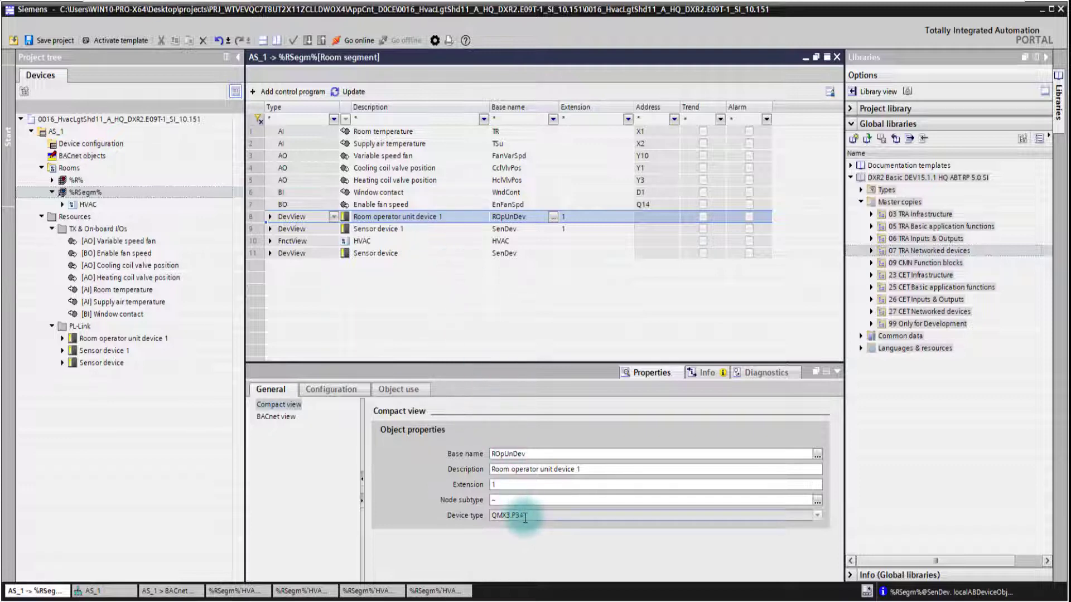
Step: Confirm device 1 is QMX3.P34, then expand the library to the QMX3.P74 room operator unit
left_click(506, 516)
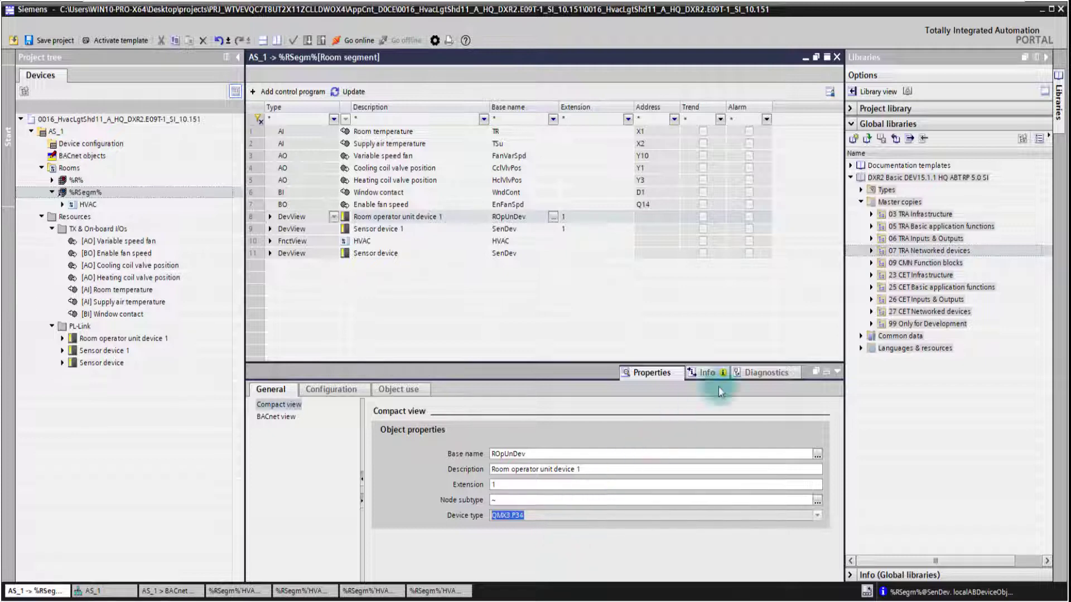
left_click(871, 251)
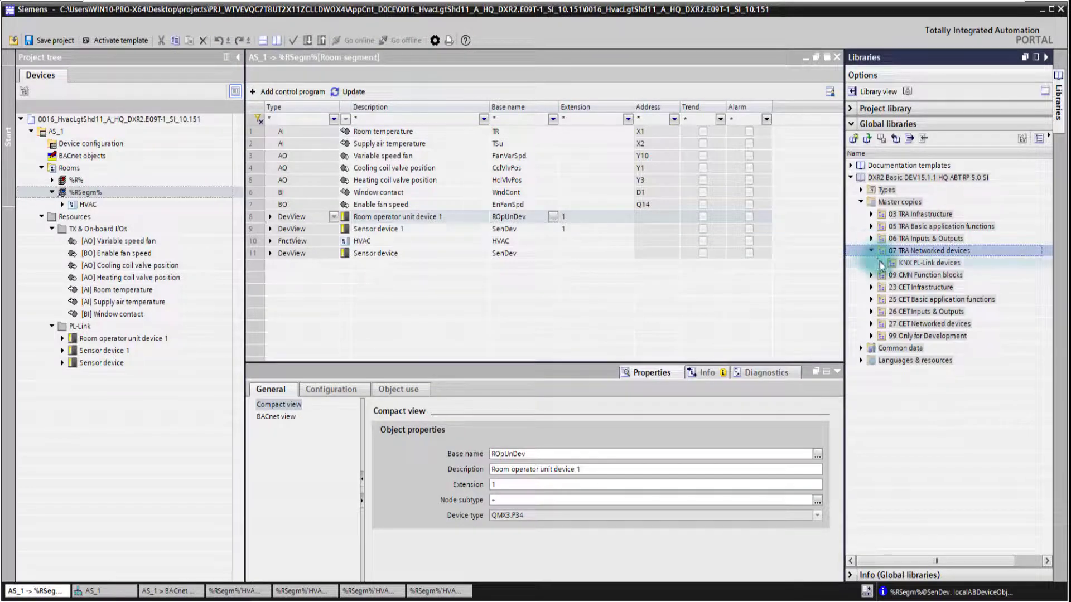
left_click(880, 263)
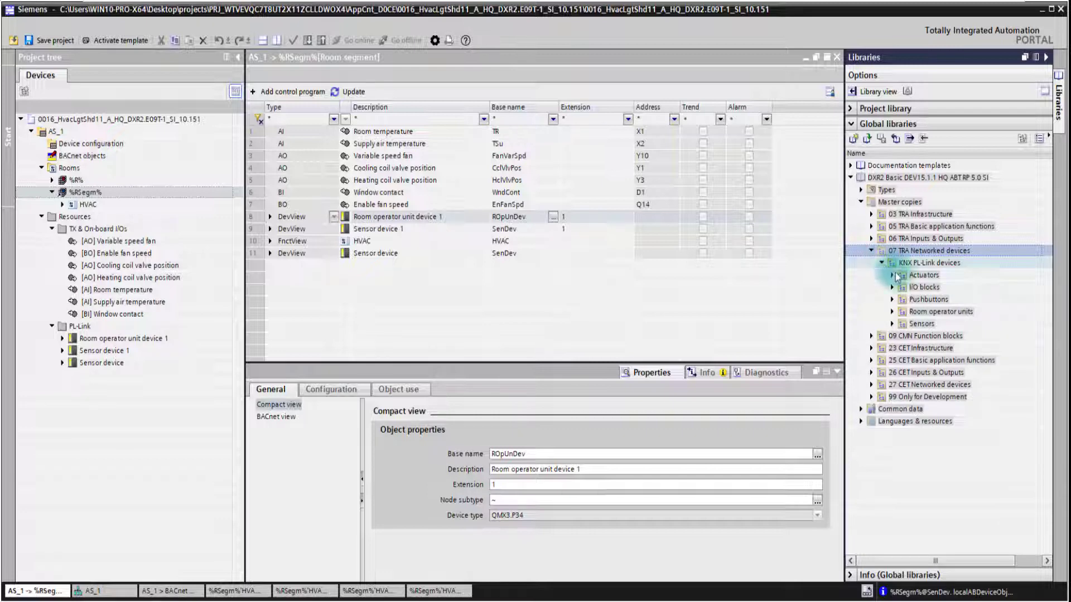
left_click(893, 312)
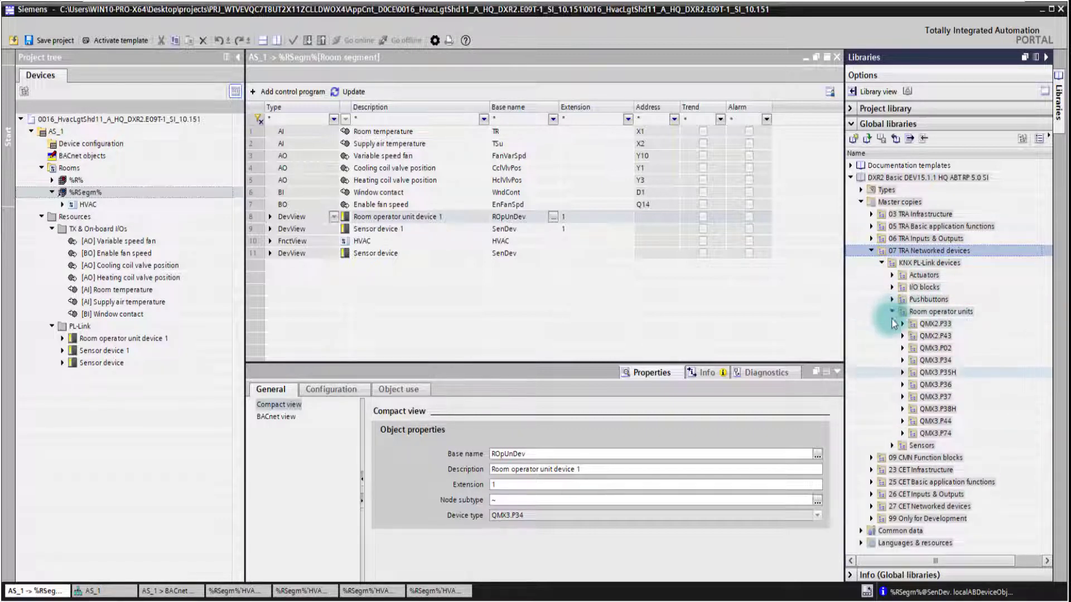
left_click(902, 433)
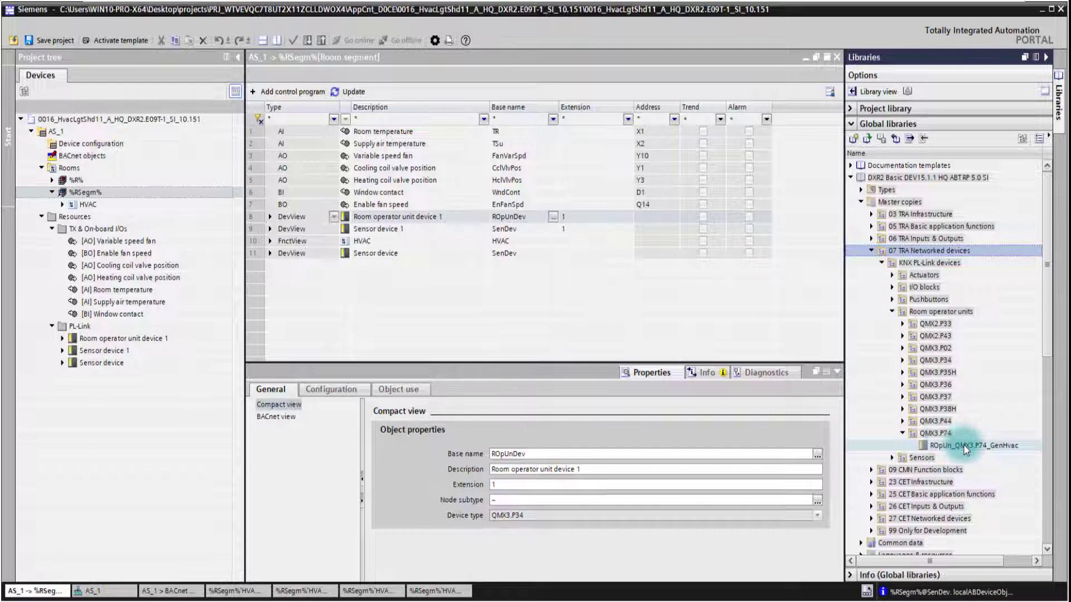
Step: Replace Room operator unit device 1 with ROpUn_QMX3.P74_GenHvac and verify device type QMX3.P74
left_click_drag(964, 446, 432, 219)
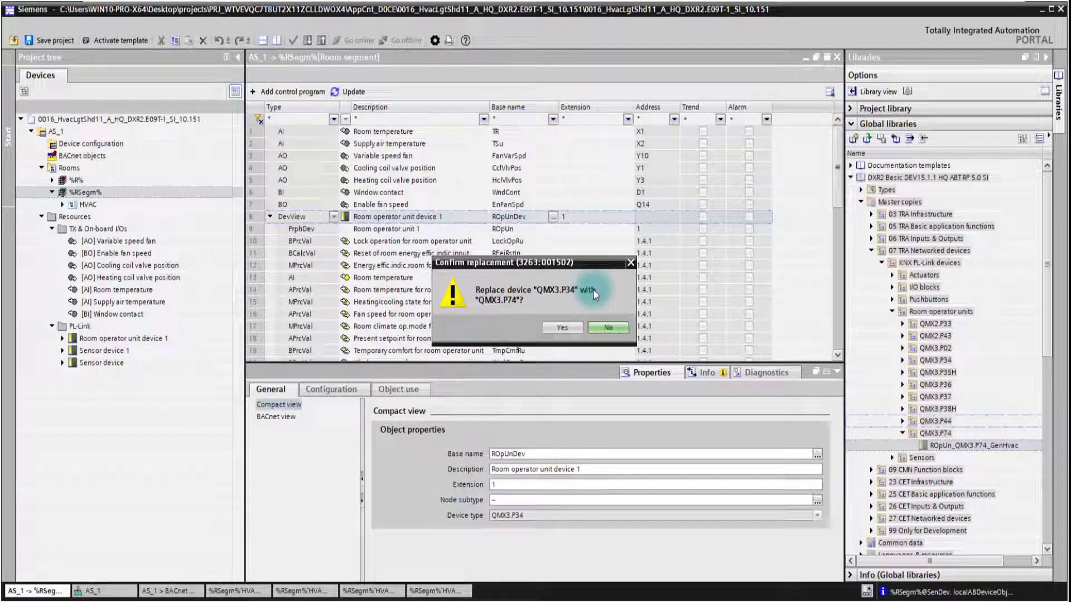
left_click(570, 326)
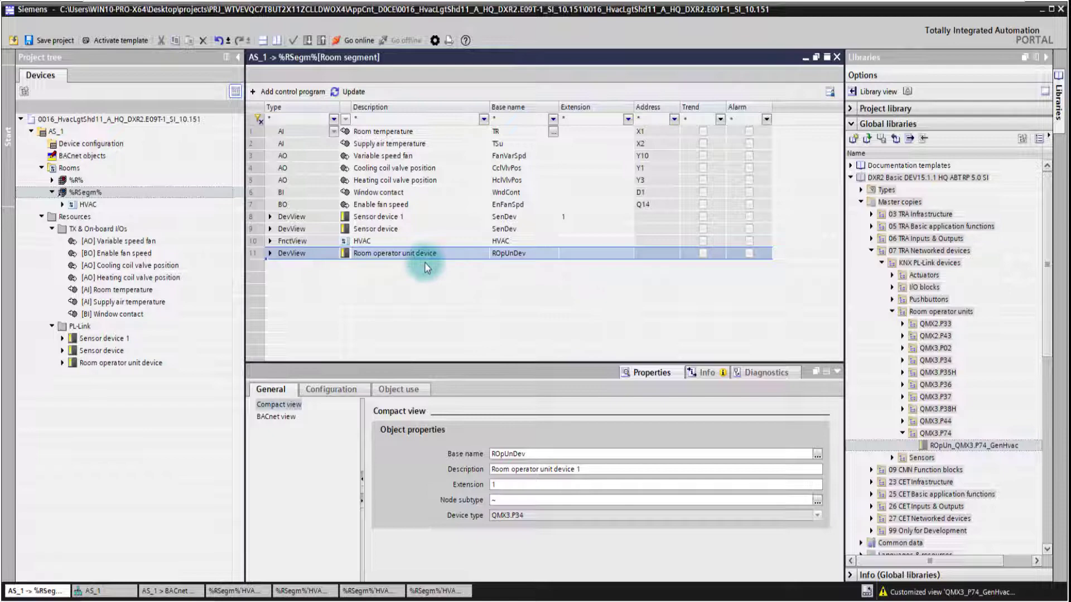
left_click(482, 517)
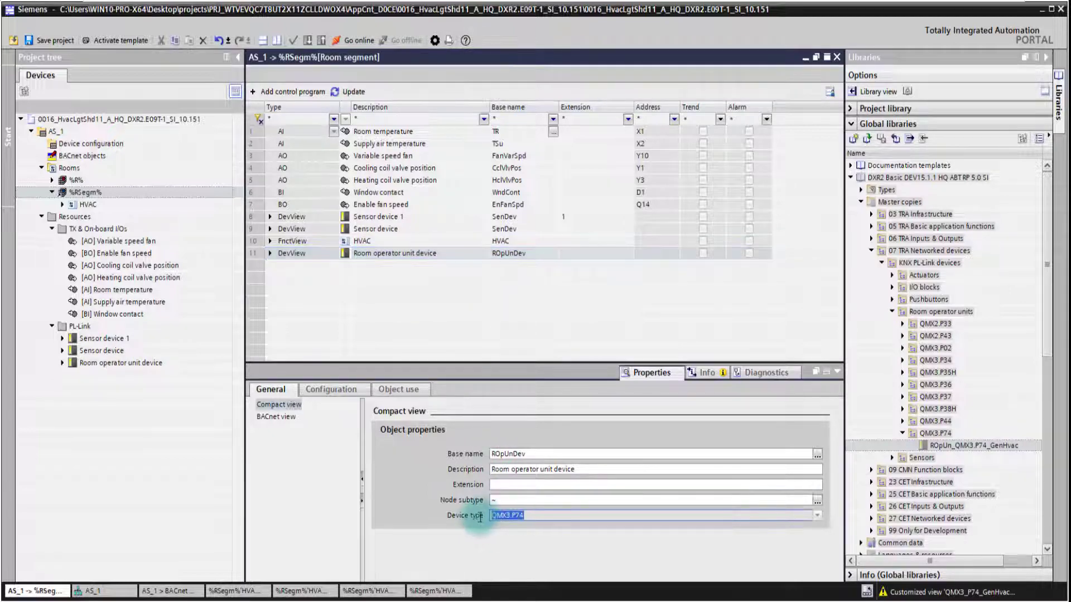